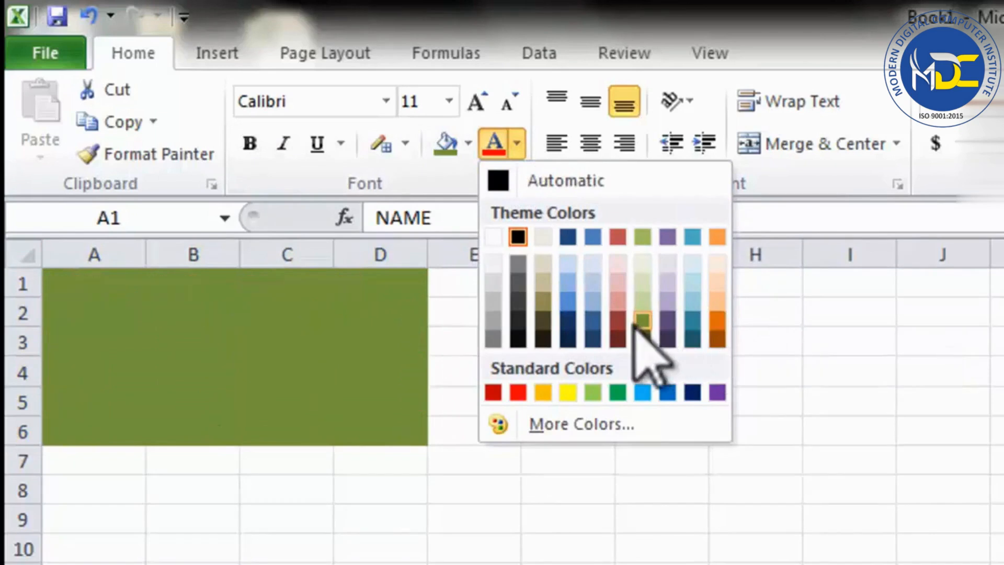
Apply the standard red font colour to the marks table in A1:D6.
left_click(522, 385)
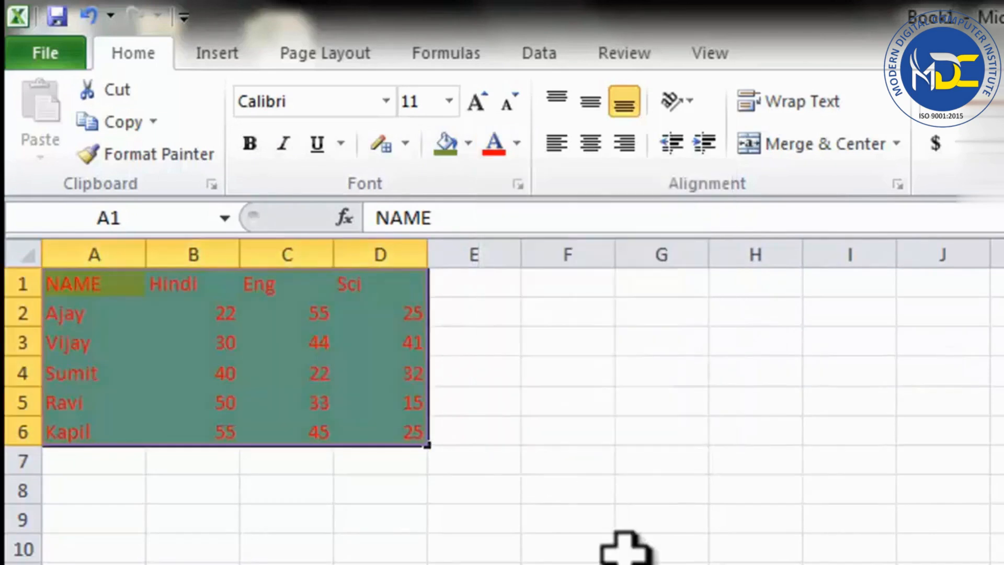
left_click(628, 547)
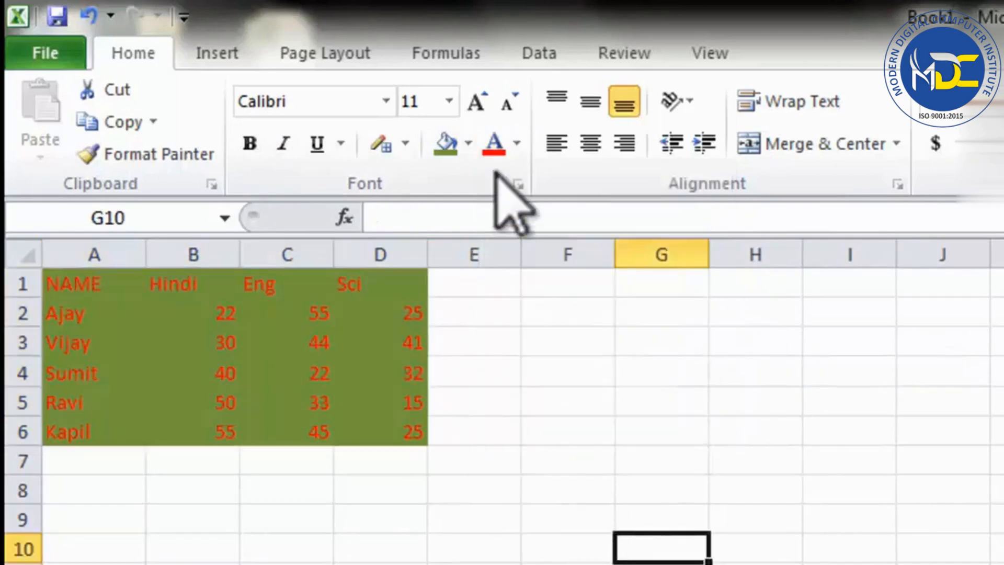
left_click(538, 339)
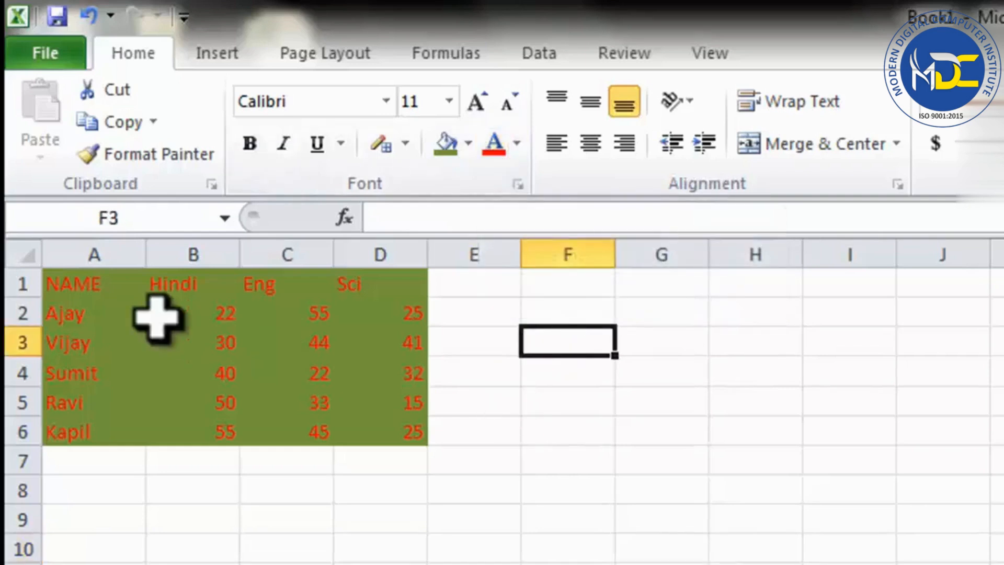
Remove the fill from the marks table A1:D6 and set its font colour to Automatic.
left_click_drag(93, 290, 387, 429)
left_click(469, 143)
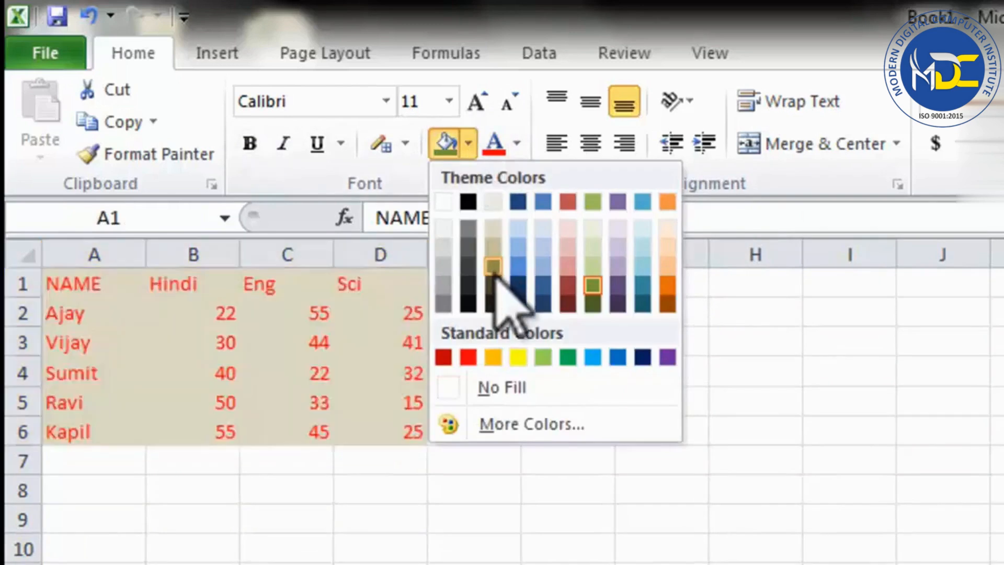
left_click(495, 386)
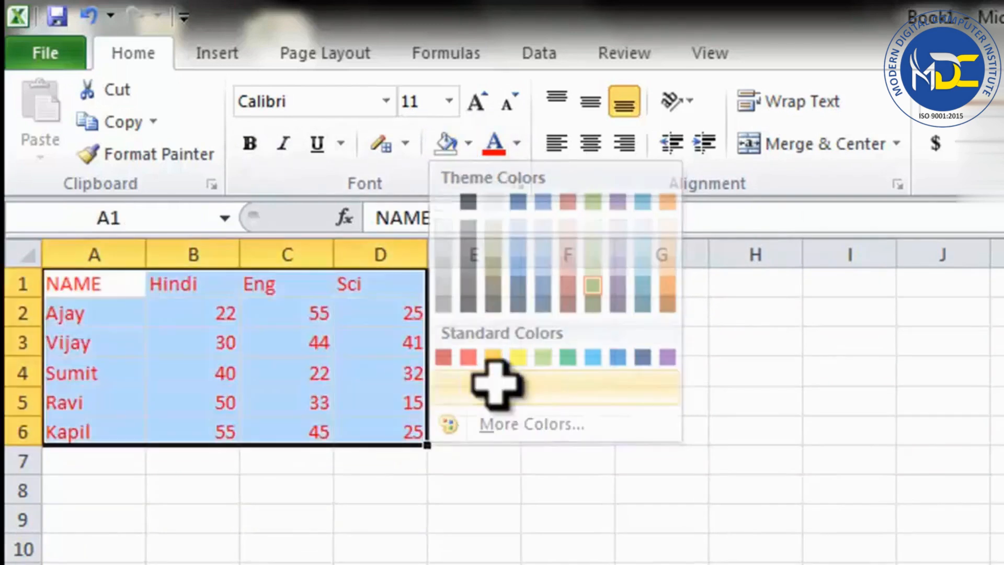
left_click(469, 142)
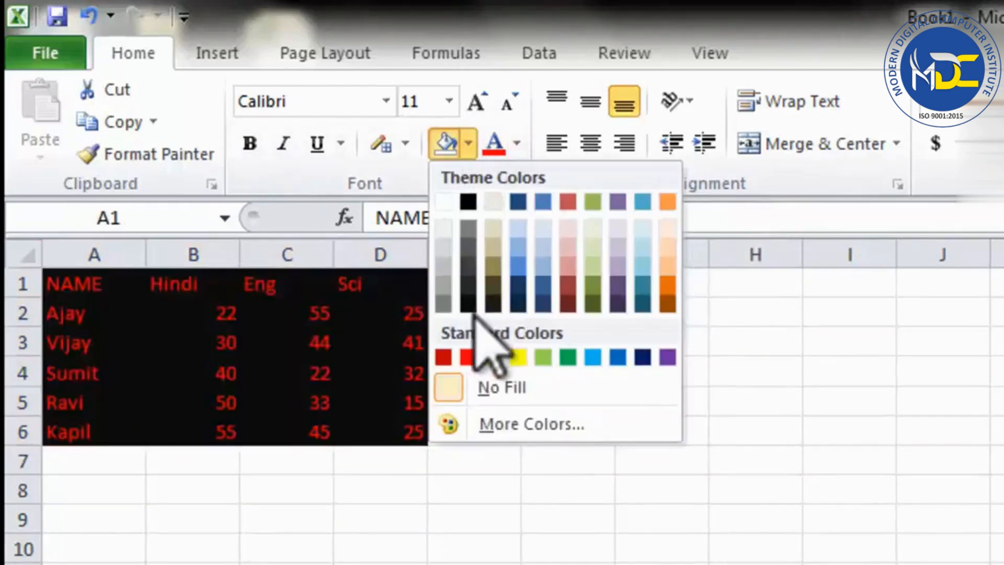
left_click(483, 382)
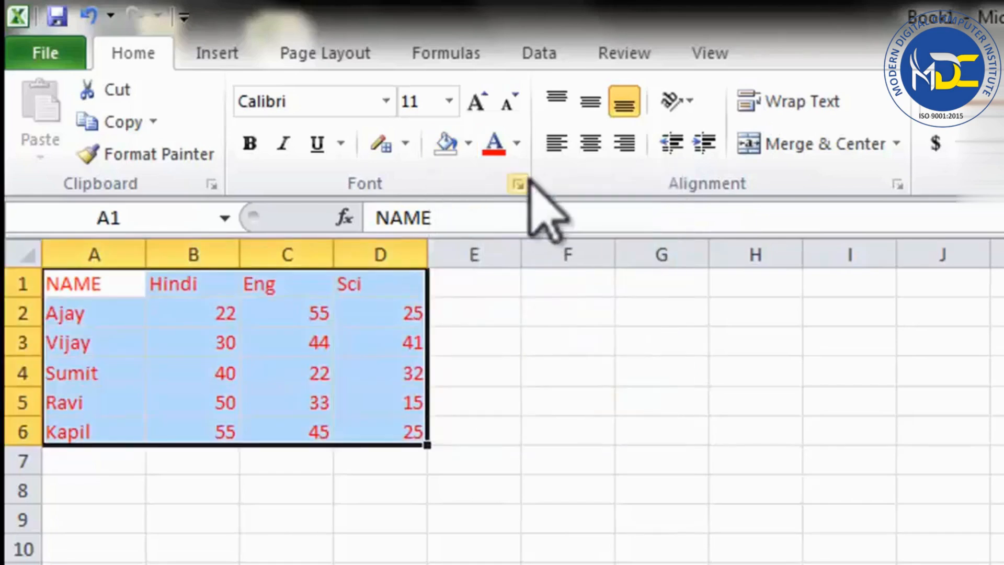
left_click(517, 143)
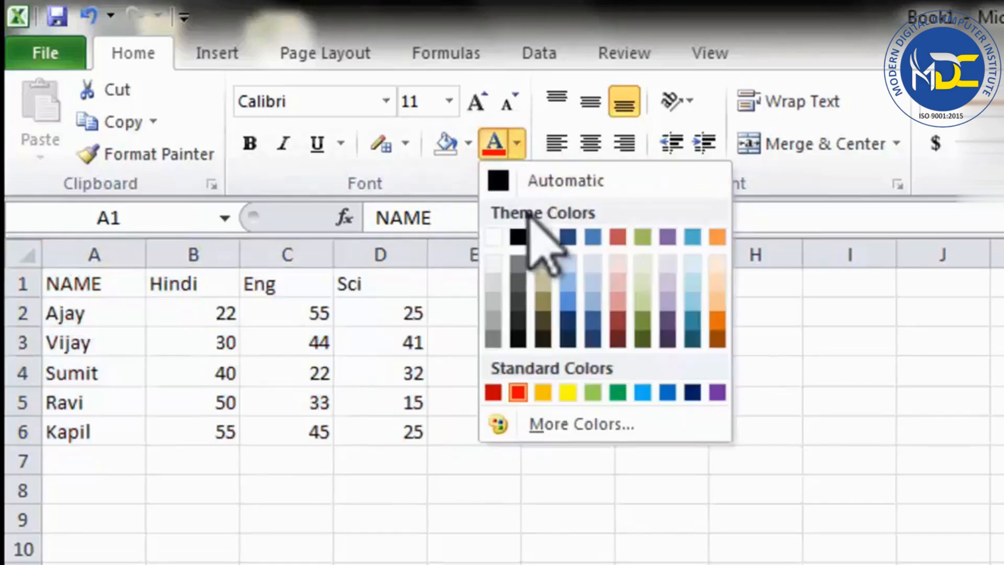
left_click(538, 182)
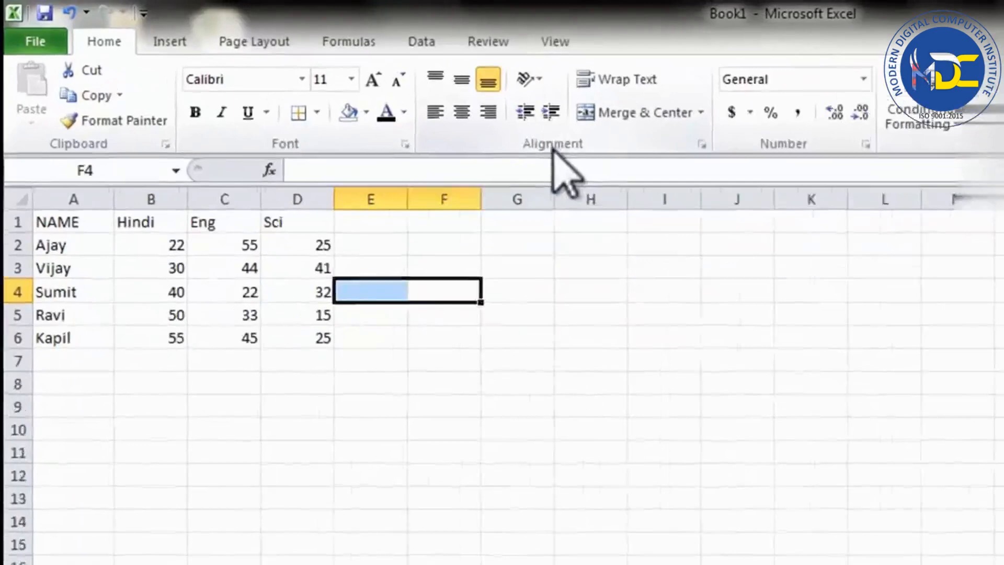
left_click(442, 367)
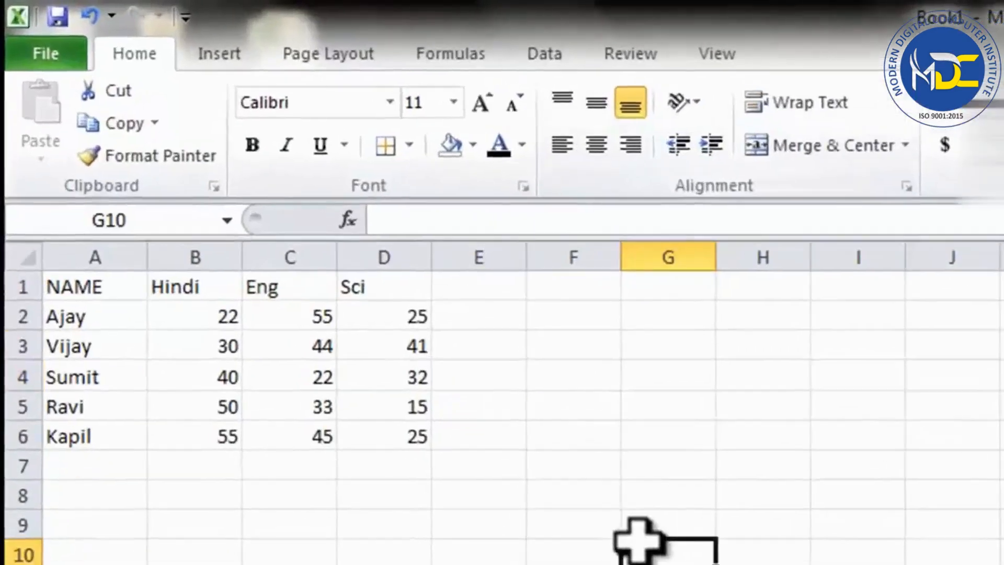
left_click(313, 555)
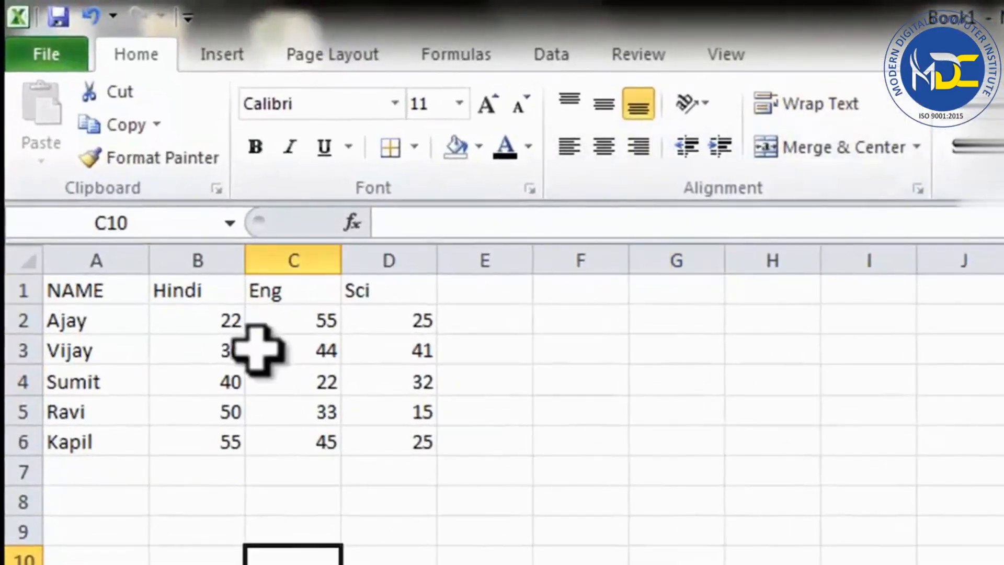
left_click(648, 442)
left_click_drag(104, 298, 381, 441)
left_click(191, 562)
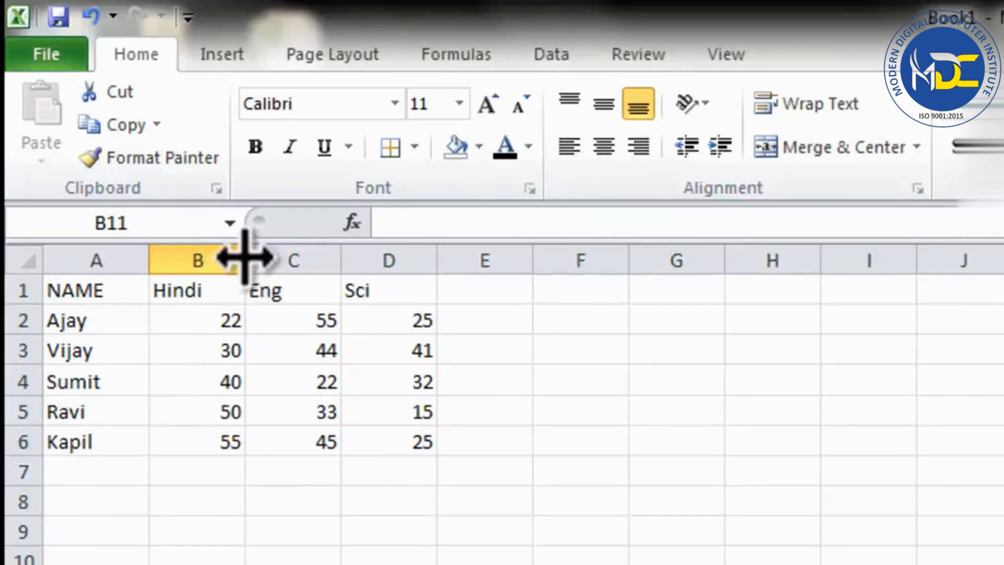
Widen columns B and C considerably and make the table's data rows, starting with row 2, much taller.
left_click_drag(245, 257, 383, 260)
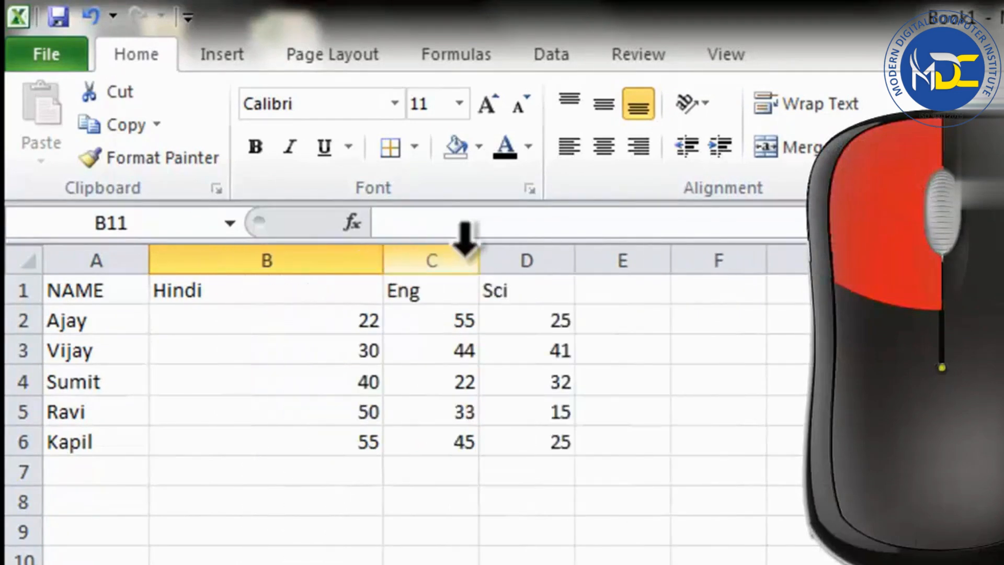
left_click_drag(485, 264, 620, 266)
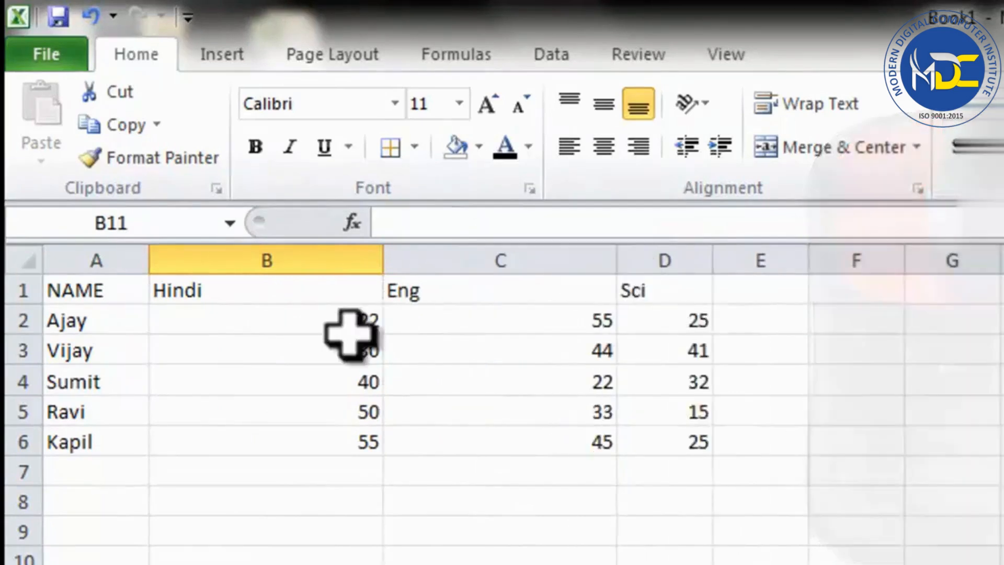
left_click_drag(33, 331, 26, 564)
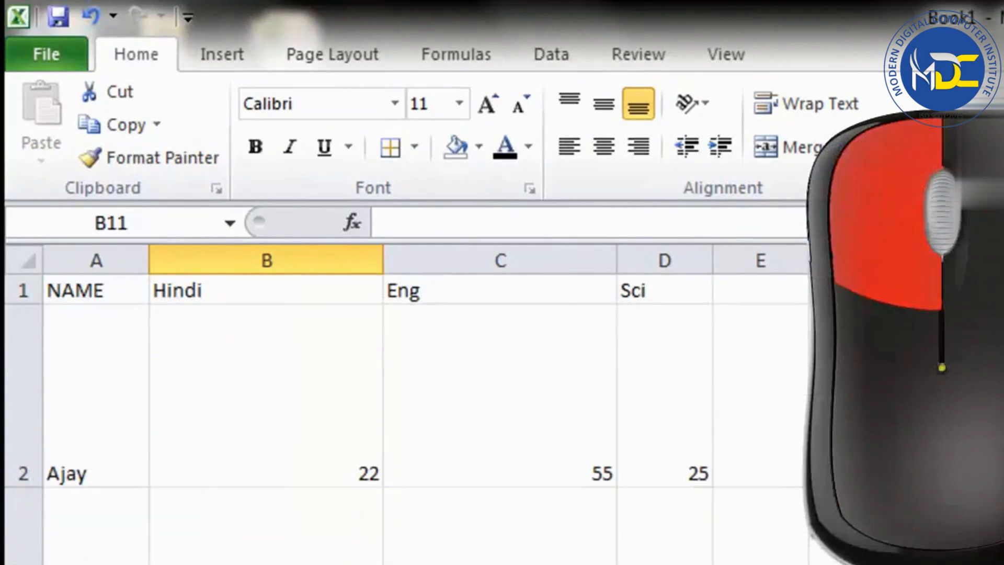
left_click(1003, 523)
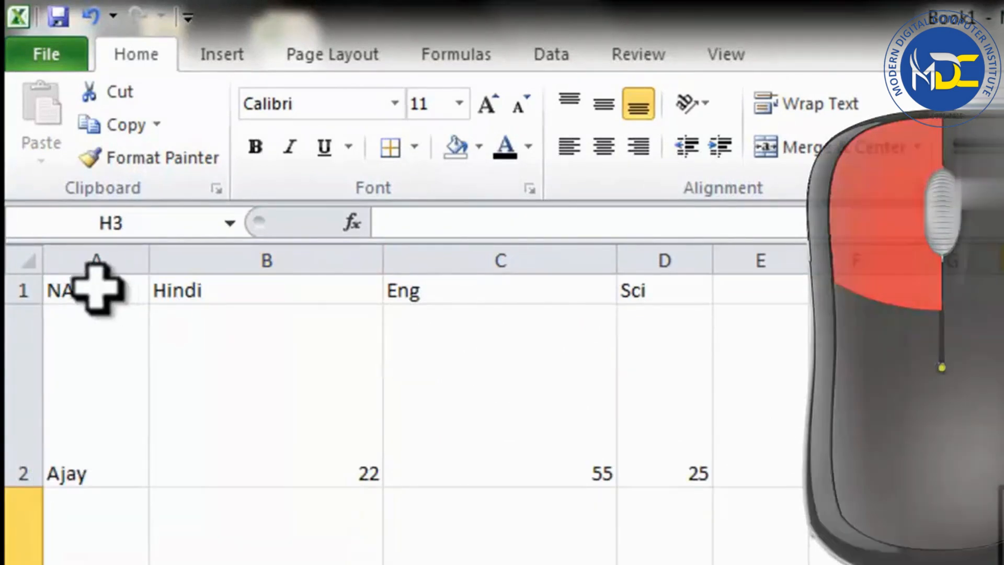
Try Top Align and Middle Align on the whole marks table, finishing with Bottom Align.
left_click_drag(96, 288, 653, 563)
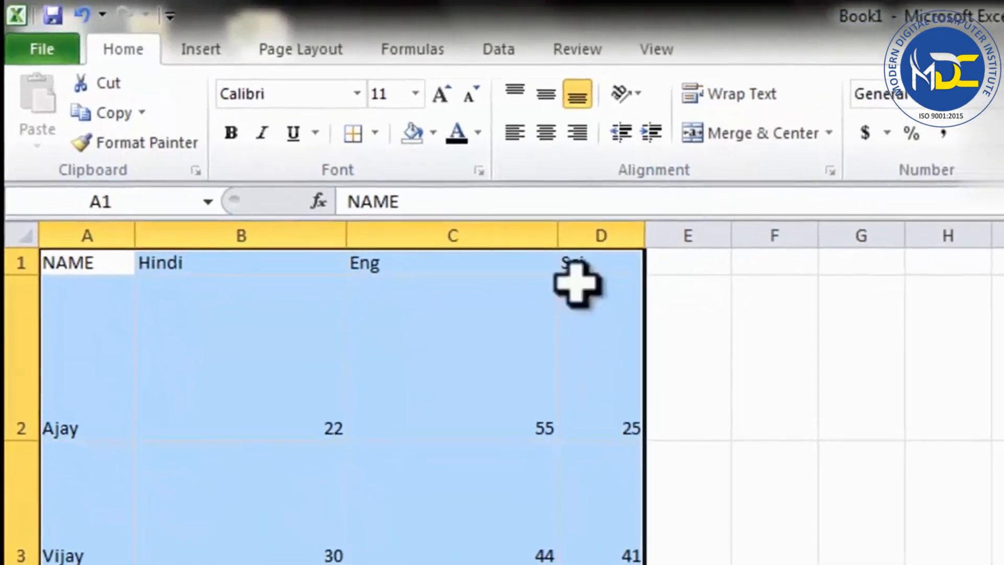
left_click(517, 90)
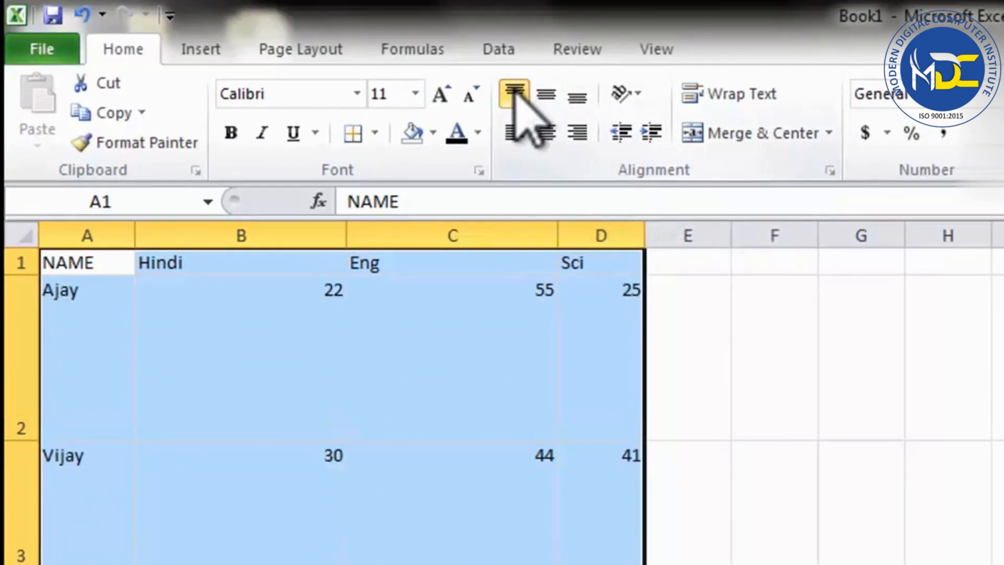
left_click(546, 94)
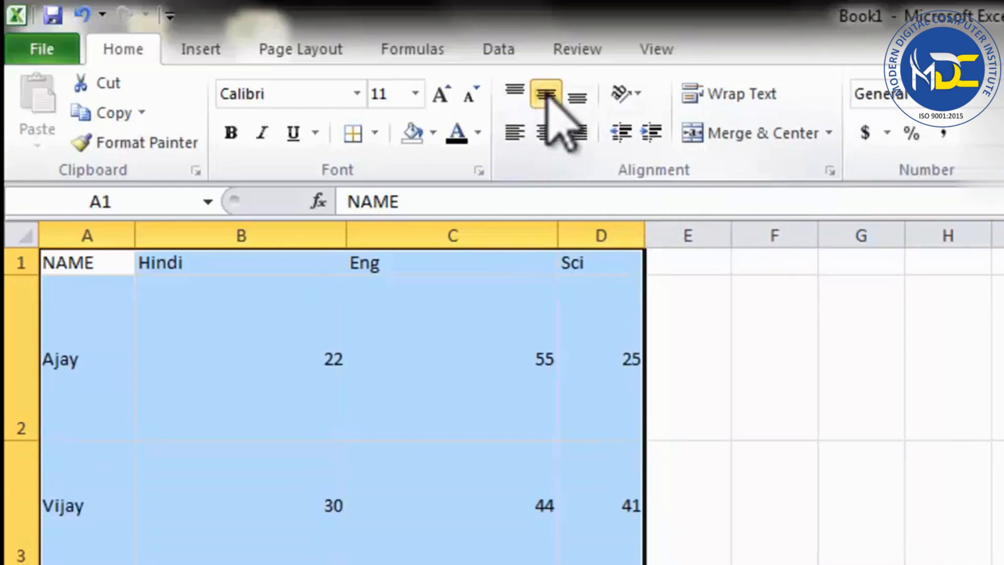
left_click(577, 97)
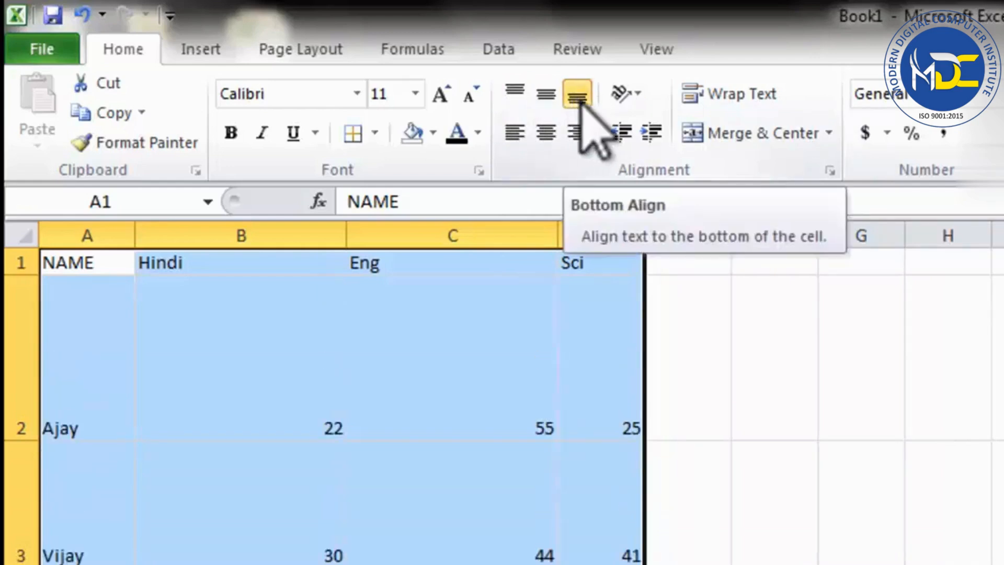
Try left and right alignment on the marks table, settling on centred text both horizontally and vertically.
left_click(515, 134)
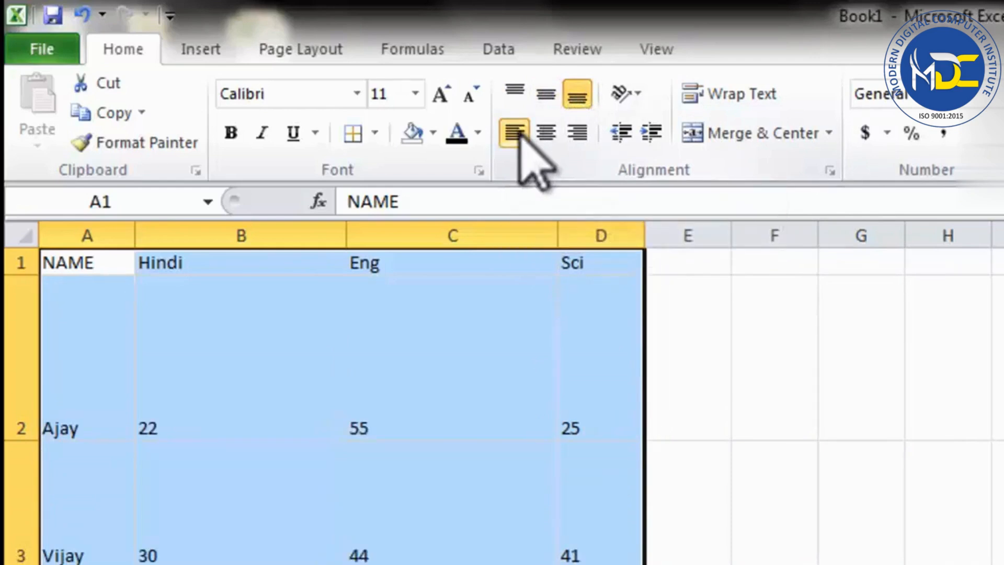
left_click(546, 135)
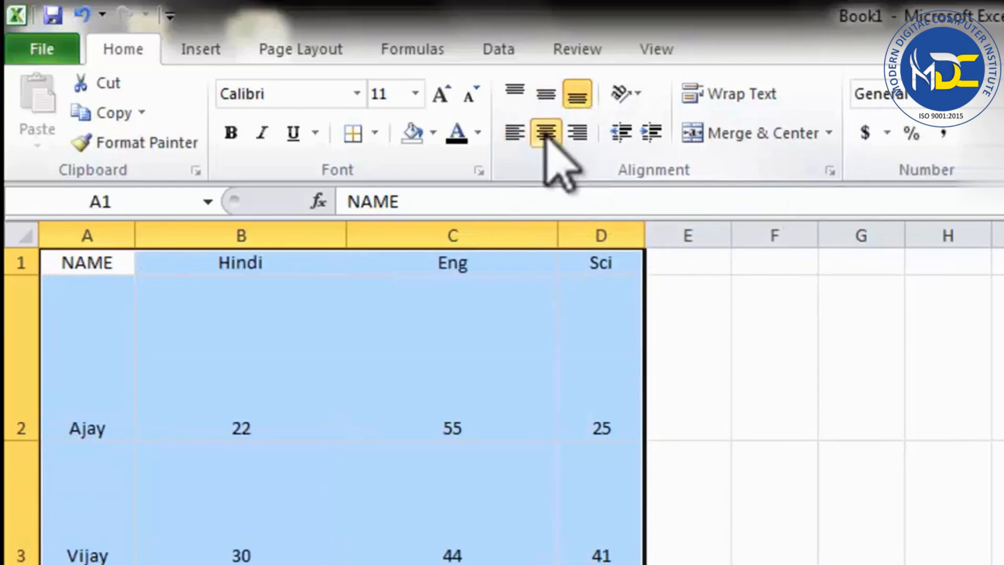
left_click(579, 135)
left_click(547, 135)
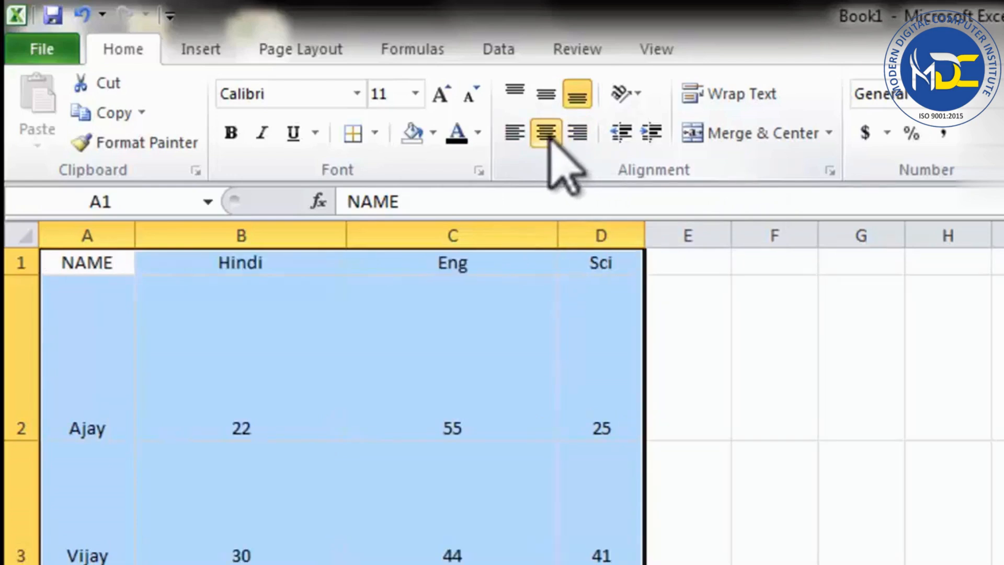
left_click(547, 98)
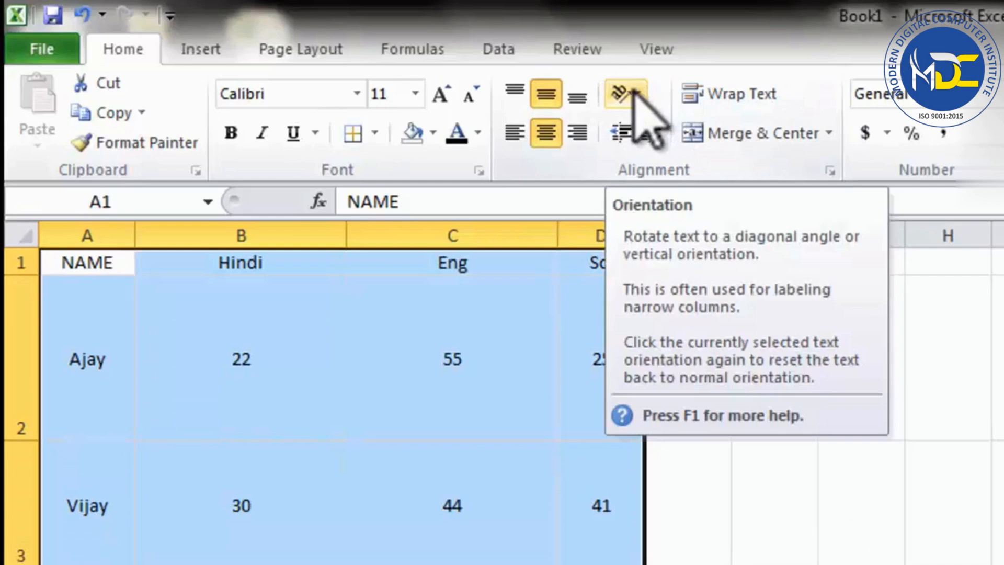
Try the Angle Counterclockwise, Vertical Text and Rotate Text Up orientations on the header cells A1:D1.
left_click(46, 347)
left_click_drag(90, 259, 560, 269)
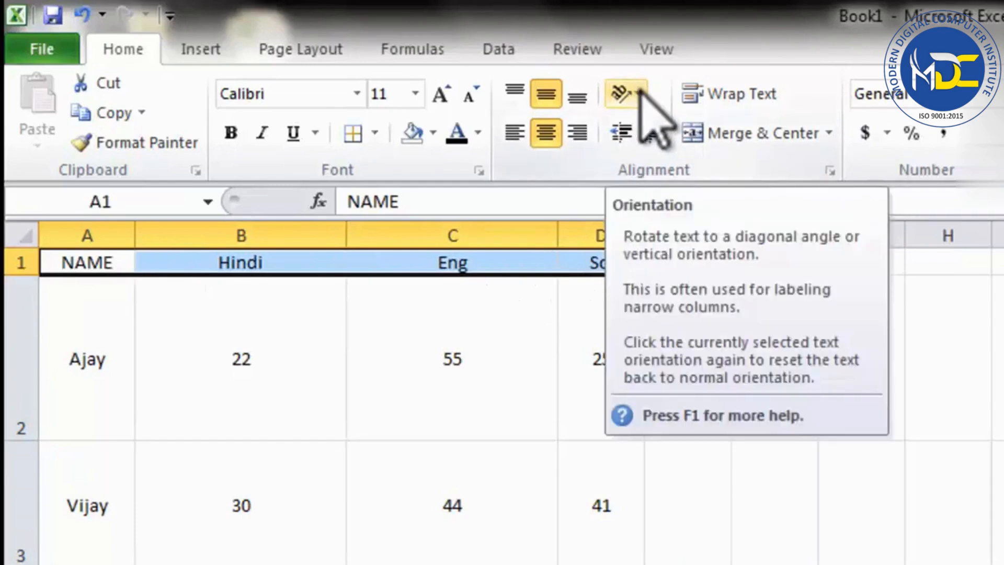
left_click(643, 89)
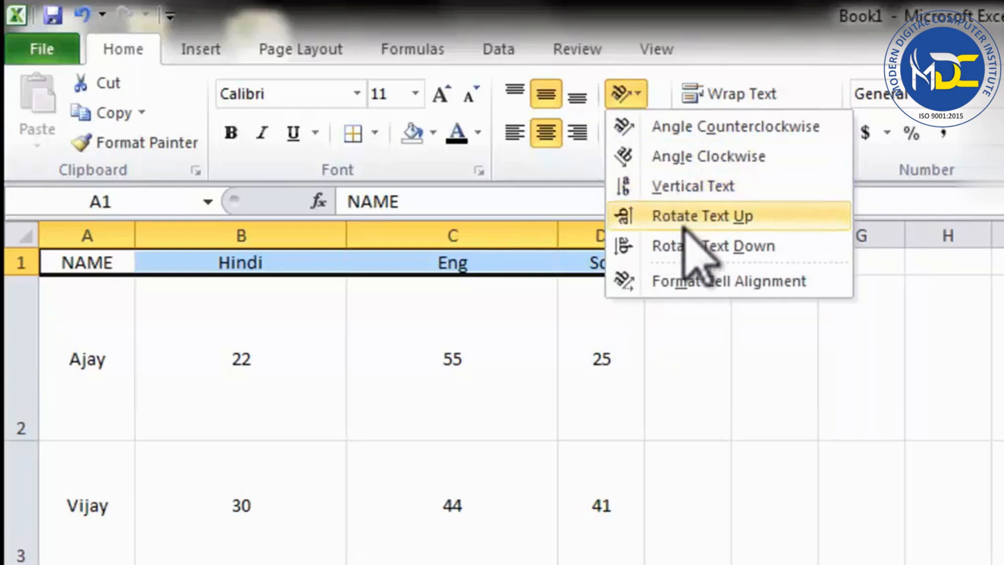
left_click(714, 134)
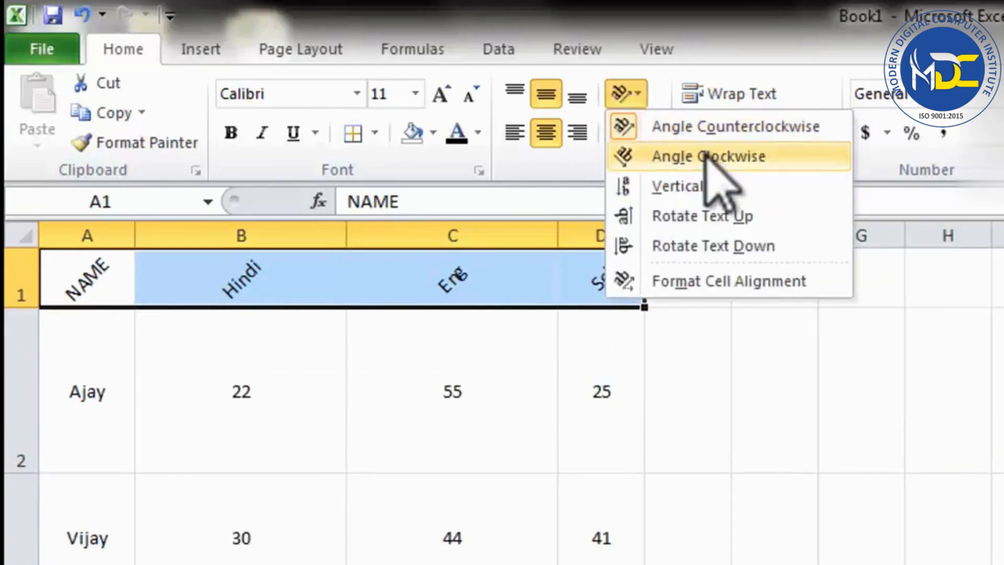
left_click(714, 186)
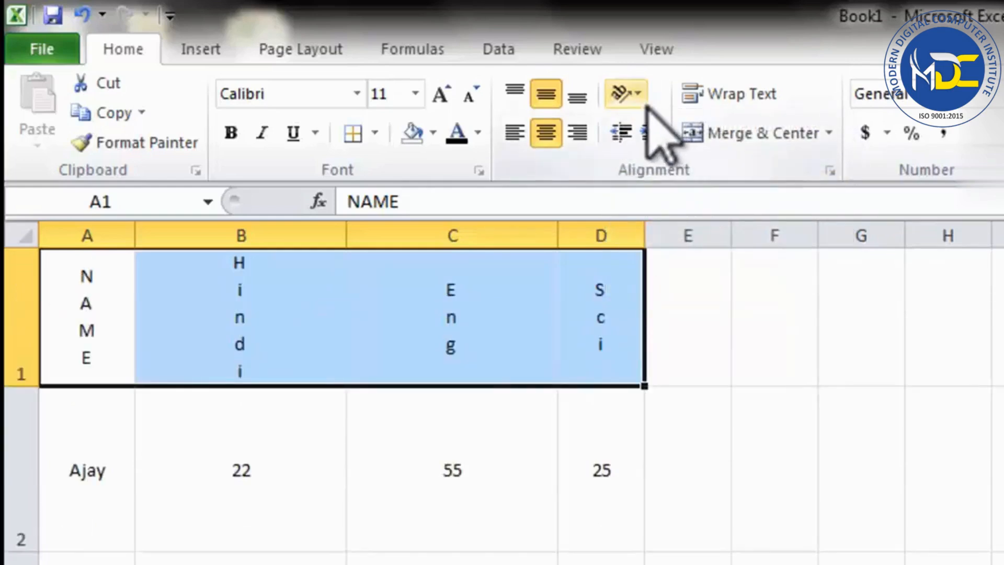
left_click(634, 94)
left_click(685, 216)
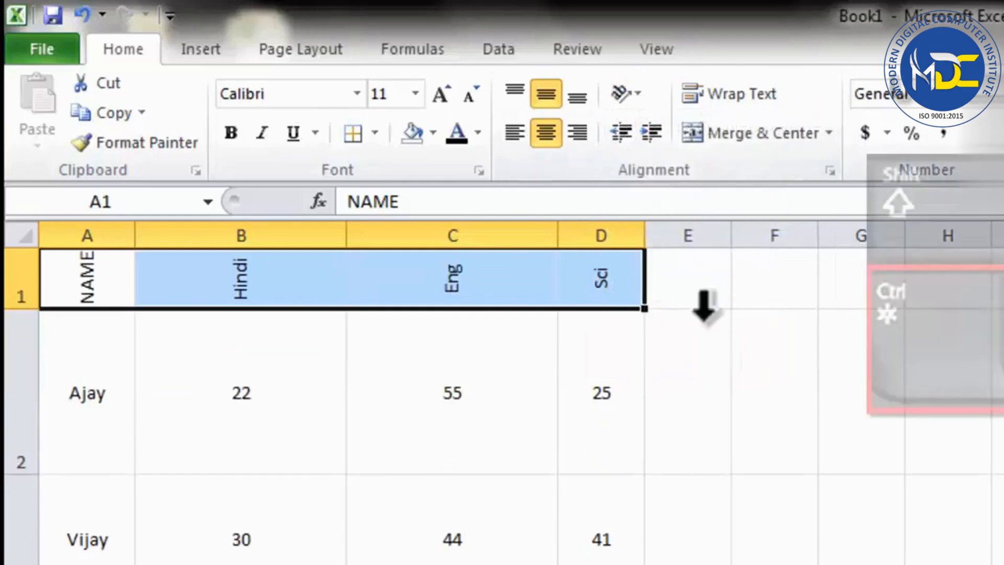
left_click(688, 387)
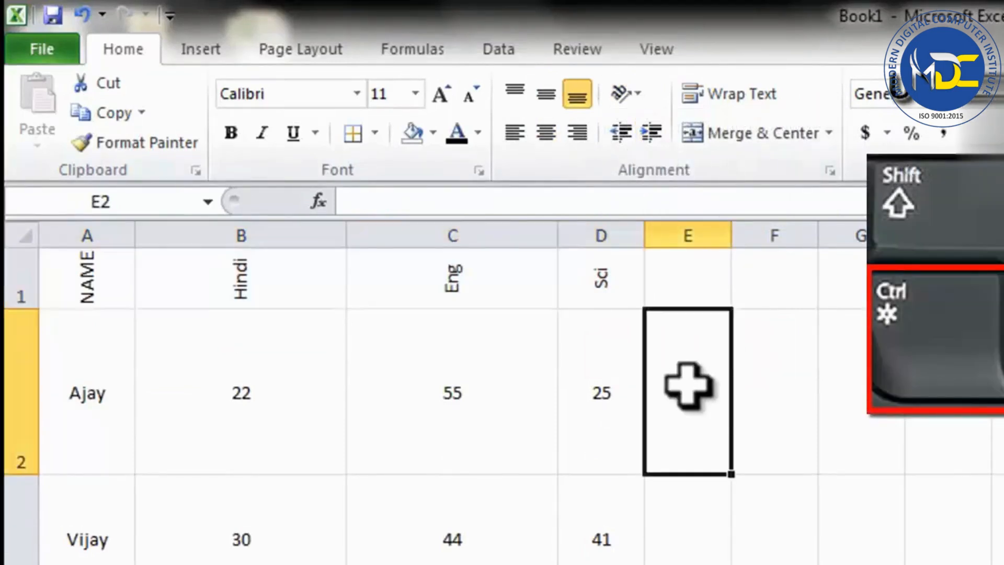
Undo the header row's text orientation changes and the marks table's latest alignment changes.
key("ctrl+z")
key("ctrl+z")
key("ctrl+z")
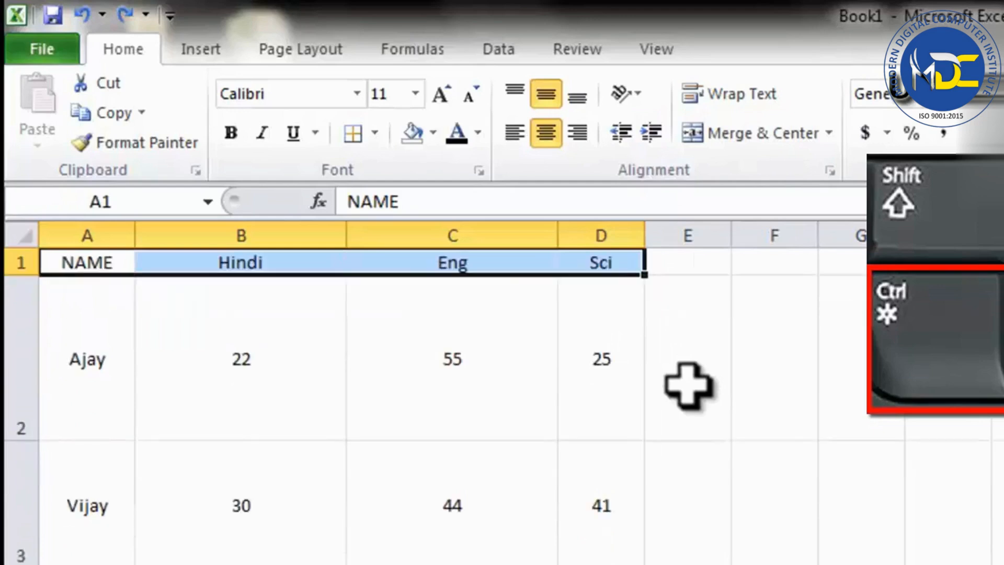
key("ctrl+z")
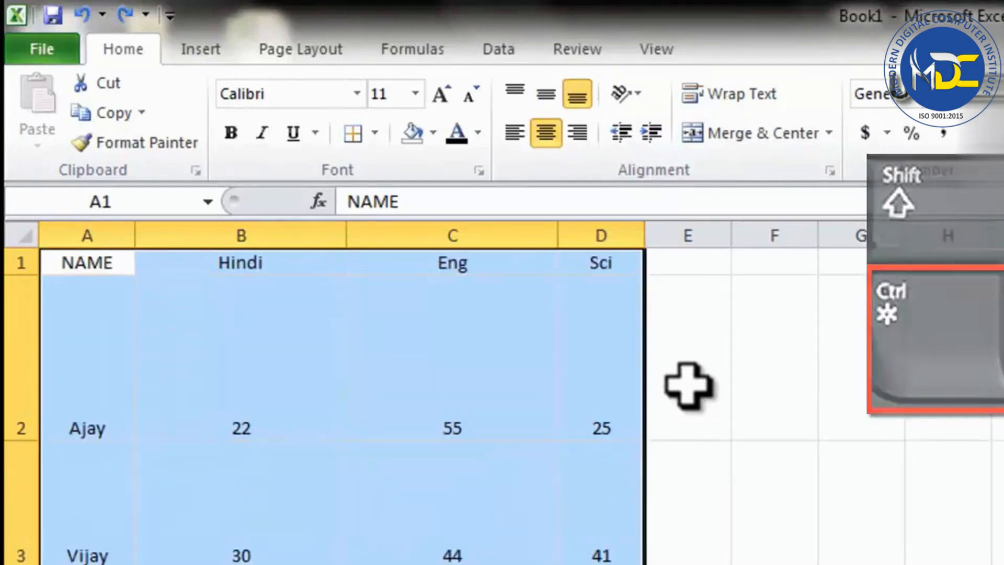
key("ctrl+z")
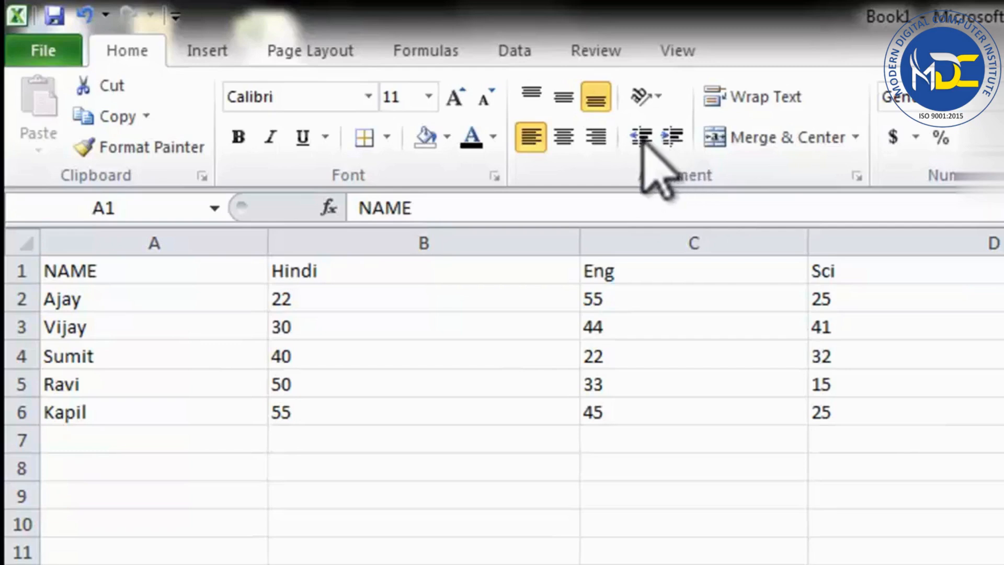
Select the whole marks table and increase its text indent by six levels.
key("ctrl+a")
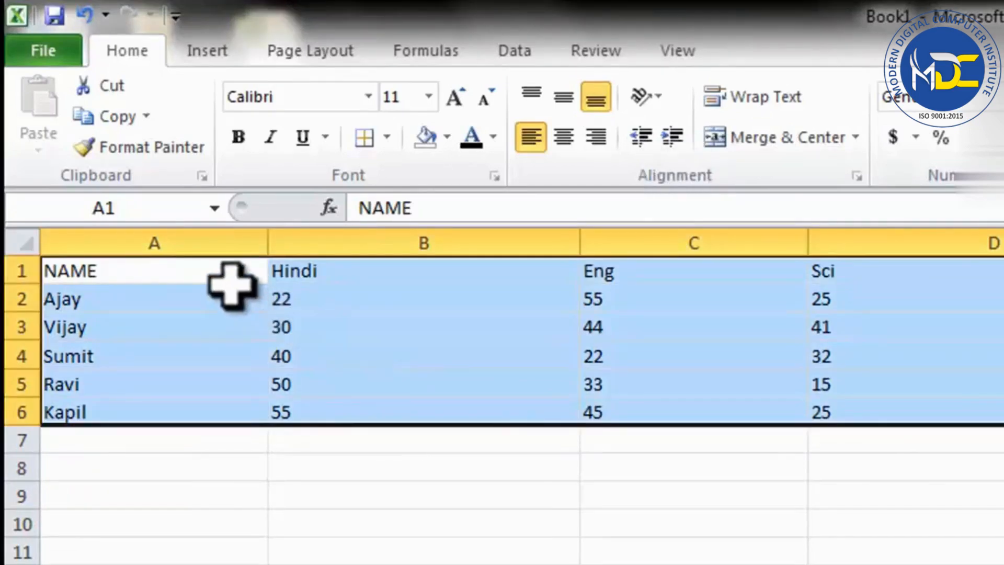
left_click_drag(214, 273, 854, 406)
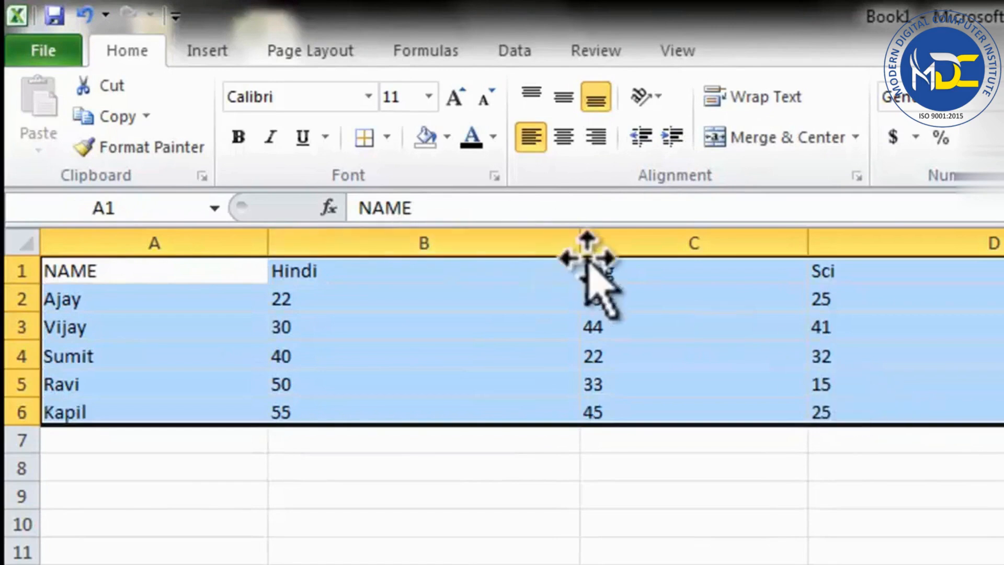
left_click(673, 138)
left_click(674, 138)
left_click(673, 138)
left_click(673, 138)
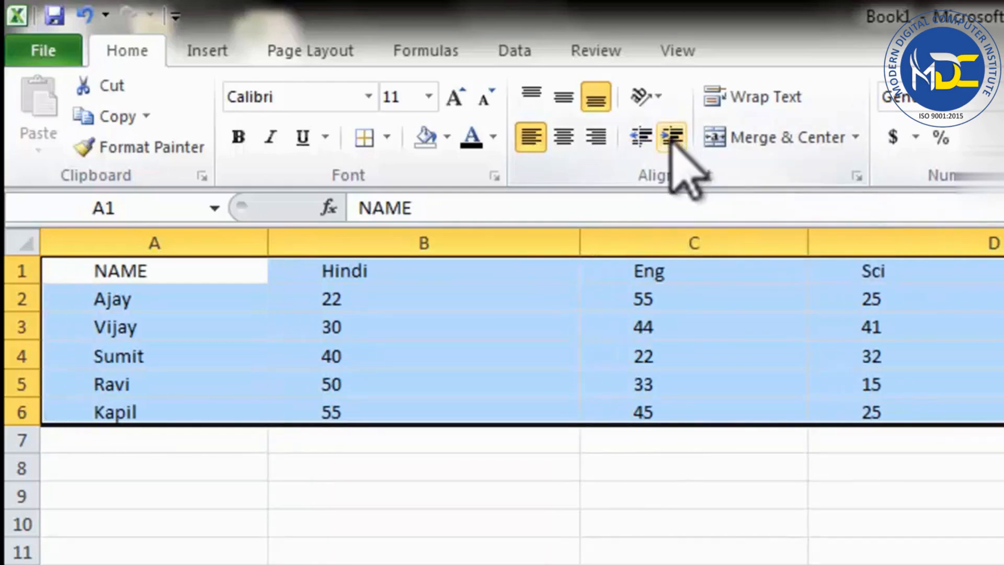
left_click(673, 138)
left_click(673, 137)
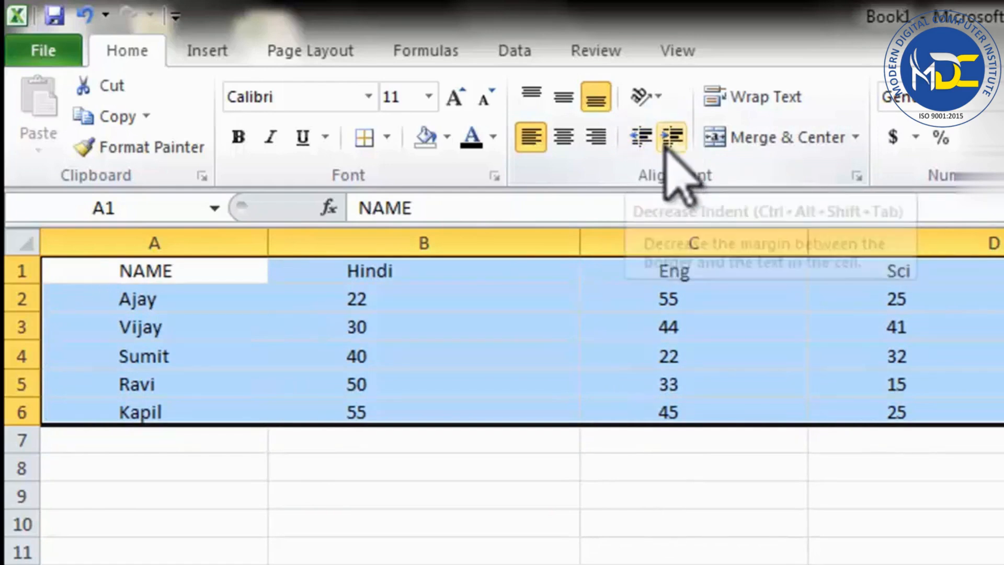
Decrease the marks table's text indent by three levels.
left_click(642, 138)
left_click(641, 138)
left_click(642, 138)
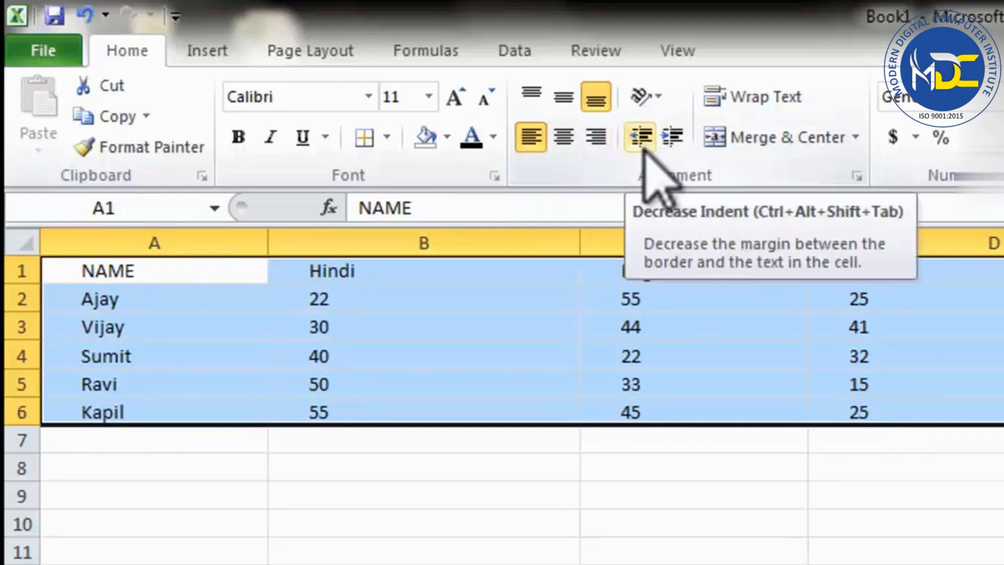
Try centred text on the marks table and vary its indent, ending with a two-level left indent.
left_click(564, 147)
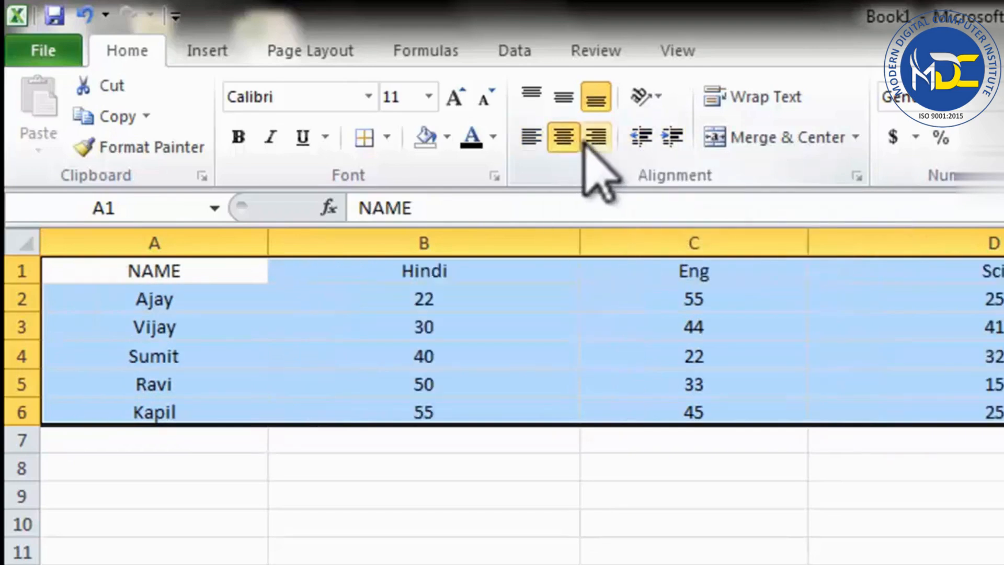
left_click(661, 134)
left_click(662, 134)
left_click(634, 135)
left_click(633, 135)
left_click(665, 138)
left_click(664, 135)
left_click(597, 138)
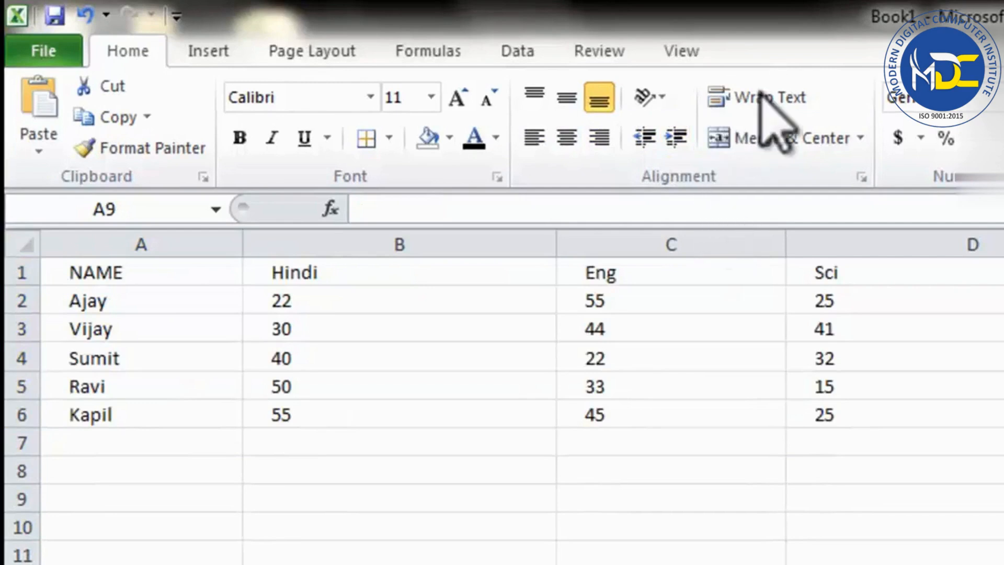
Enter "ishtworld.com is great site to learn." in cell A9.
left_click(171, 497)
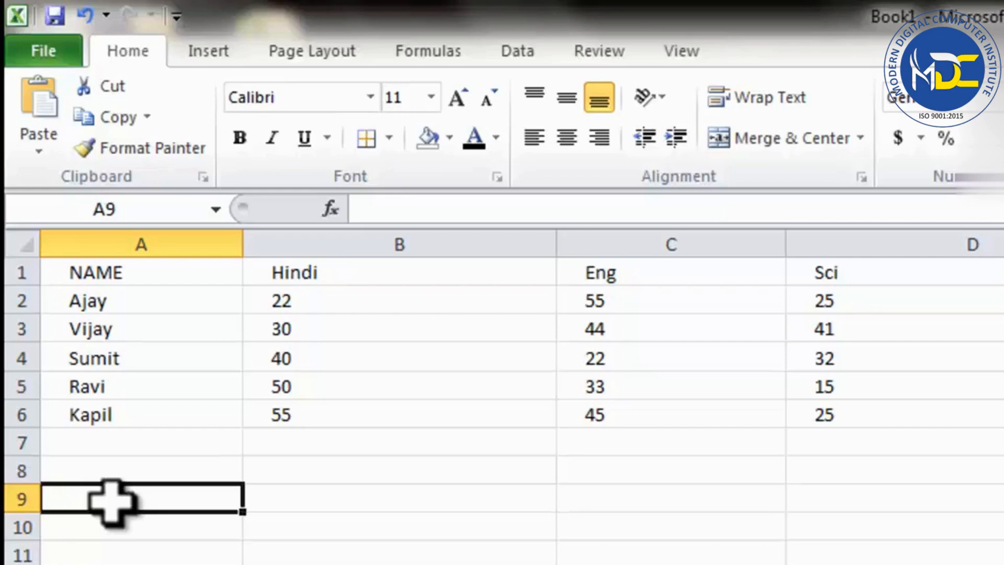
type("ishtworld.com is great site to lear")
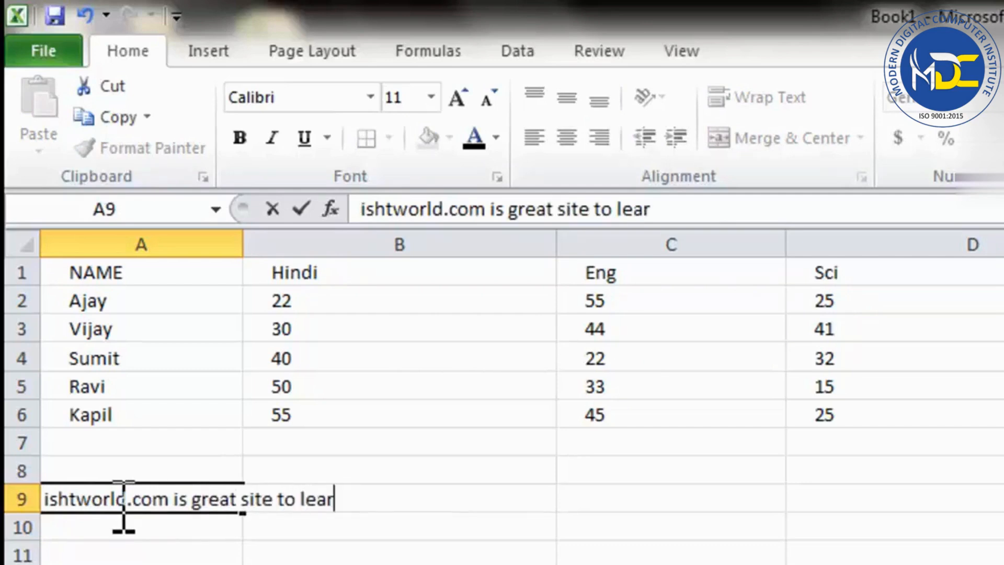
type(".")
key("Return")
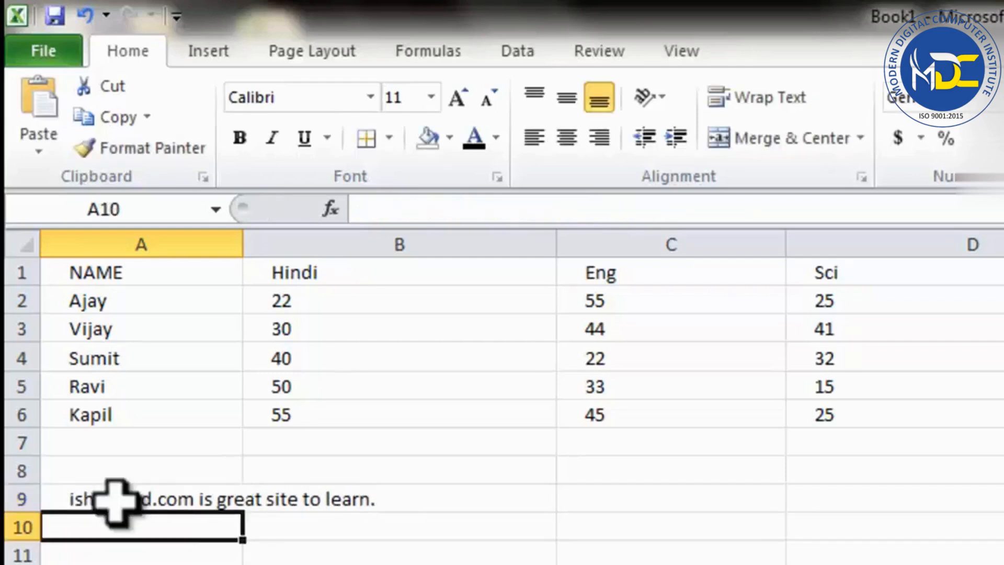
Examine how the sentence in A9 is laid out across columns A and B.
left_click_drag(115, 501, 337, 502)
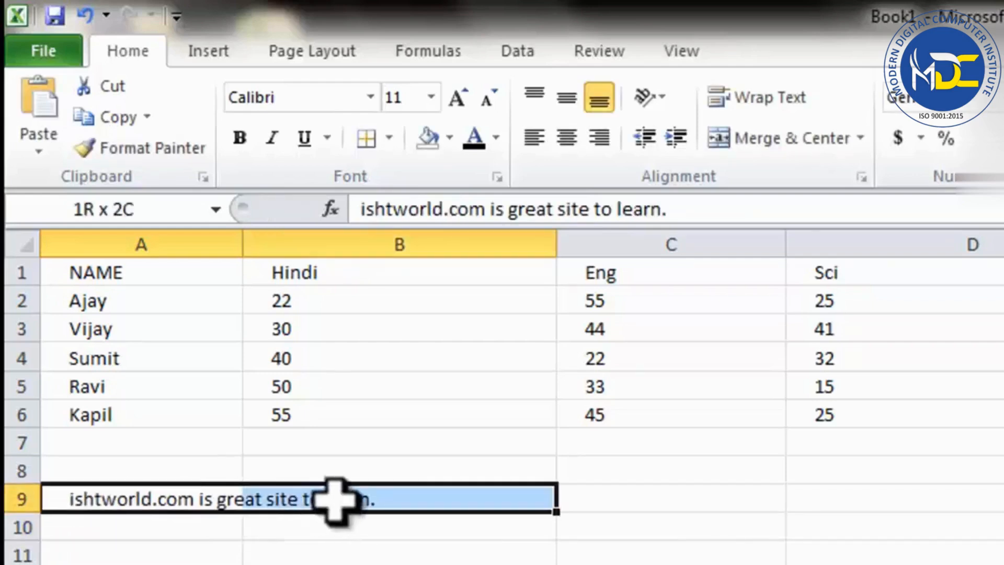
left_click(187, 546)
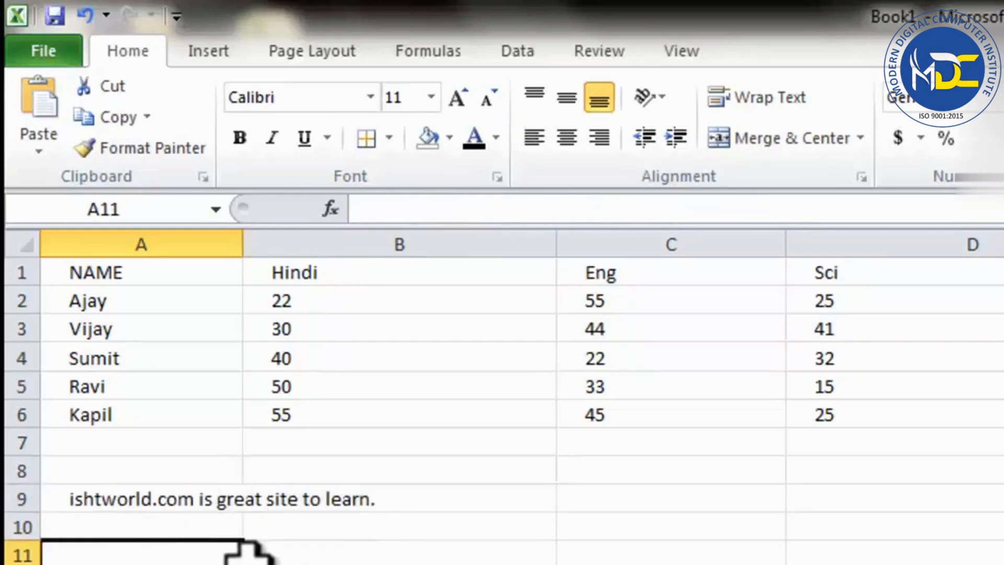
left_click(112, 497)
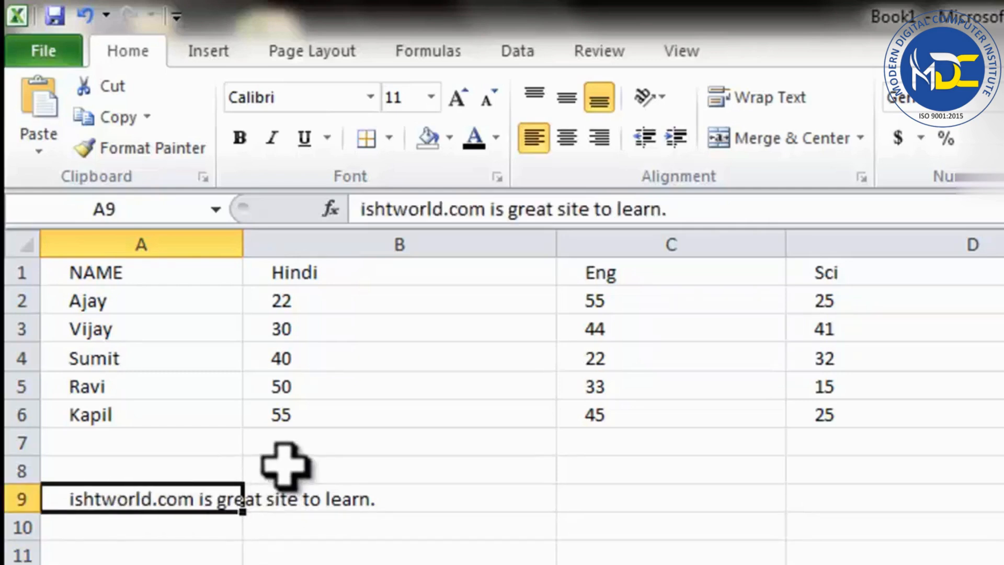
Enter "ishtworld.com is great site to learn" in cell A11 with Wrap Text turned on.
left_click(173, 552)
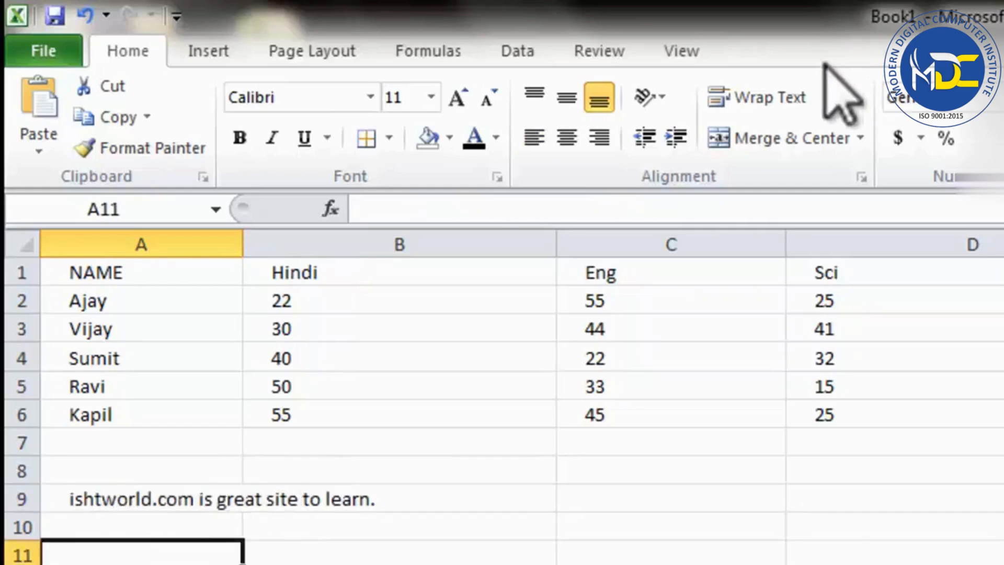
type("ishtworld.com is g")
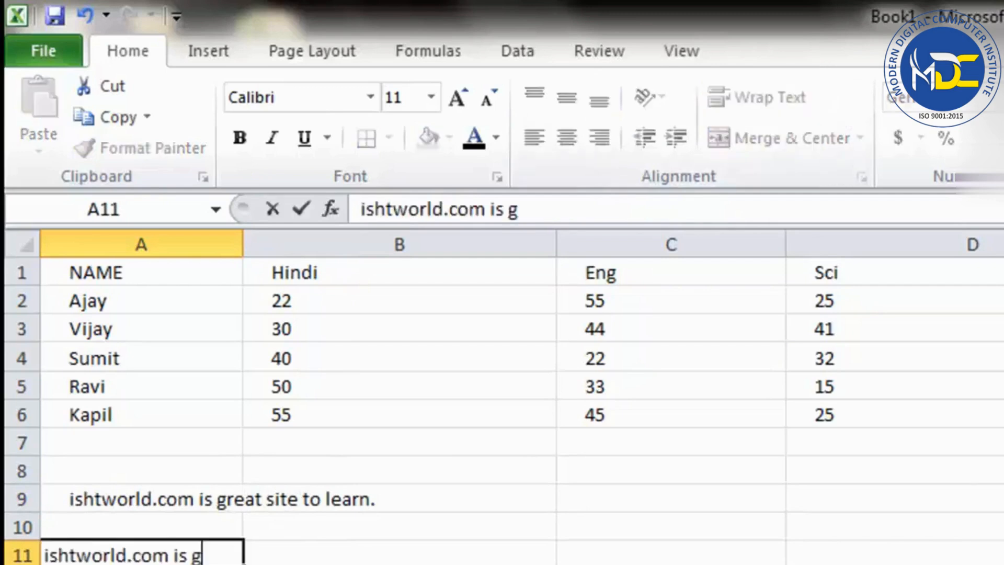
type("reat  si")
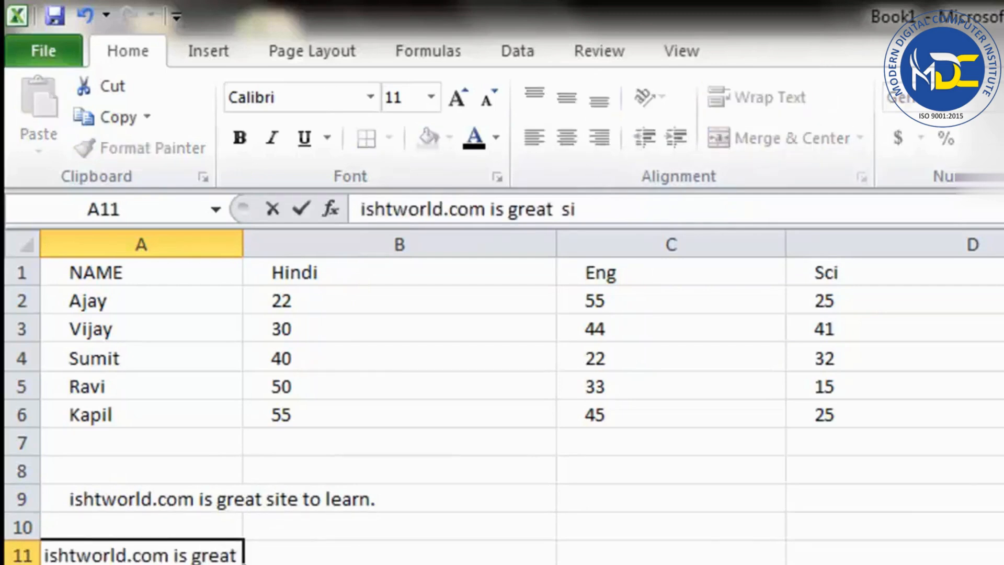
type("te to learn")
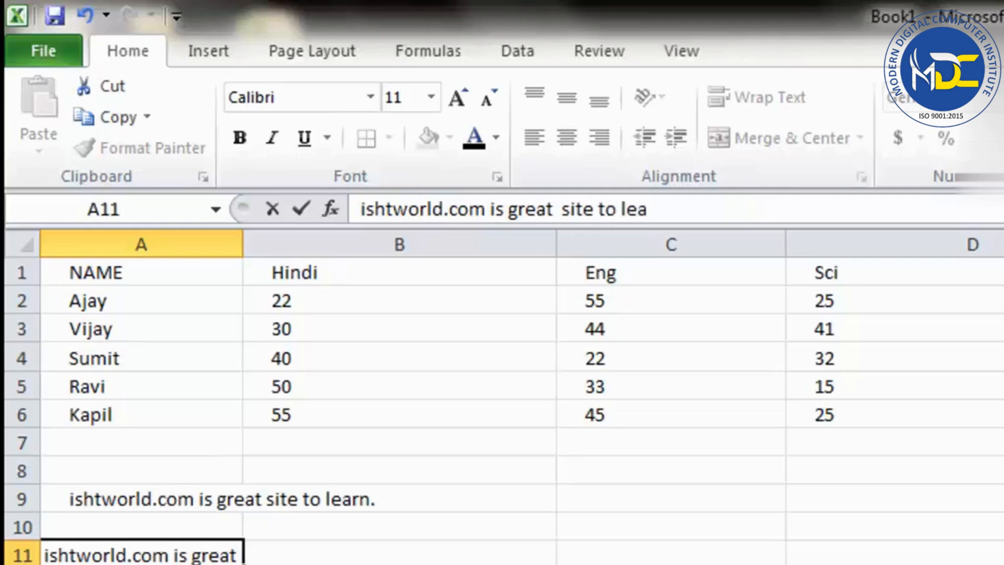
key("Return")
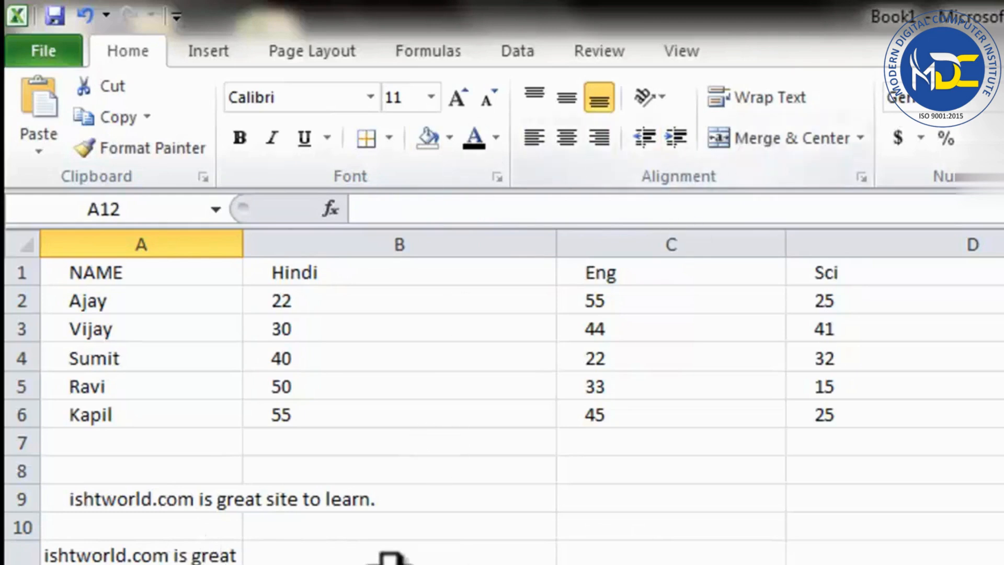
left_click(210, 552)
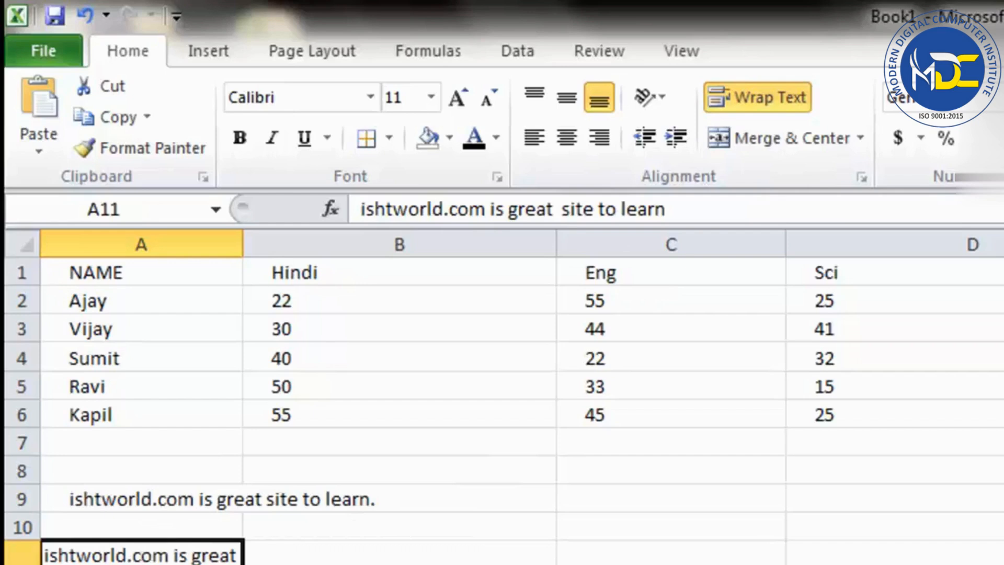
Undo the last edit and apply Merge & Center across columns B and C starting at B14, the cell containing "India is great".
key("ctrl+z")
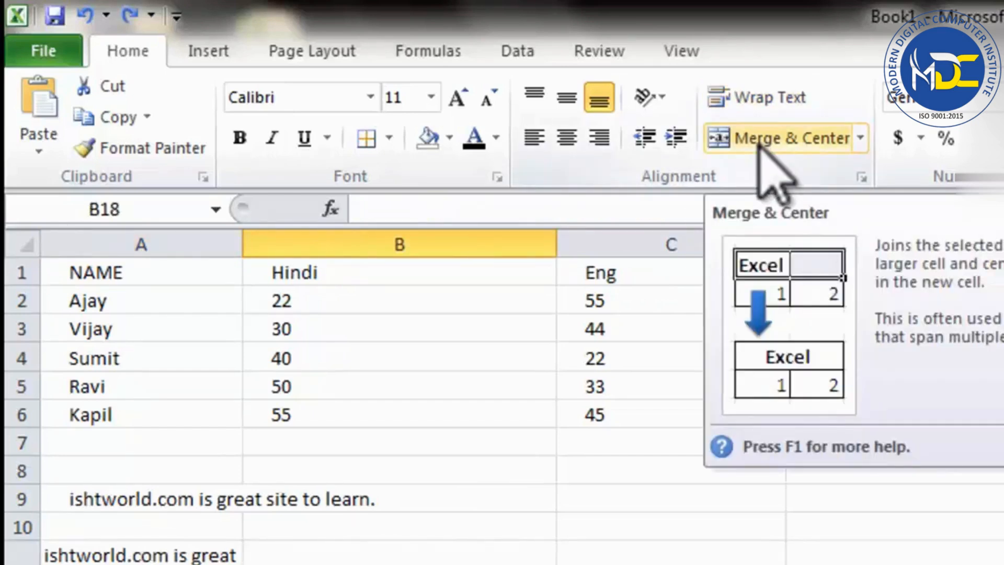
left_click(585, 563)
left_click(400, 562)
left_click(399, 562)
left_click(400, 562)
left_click(400, 563)
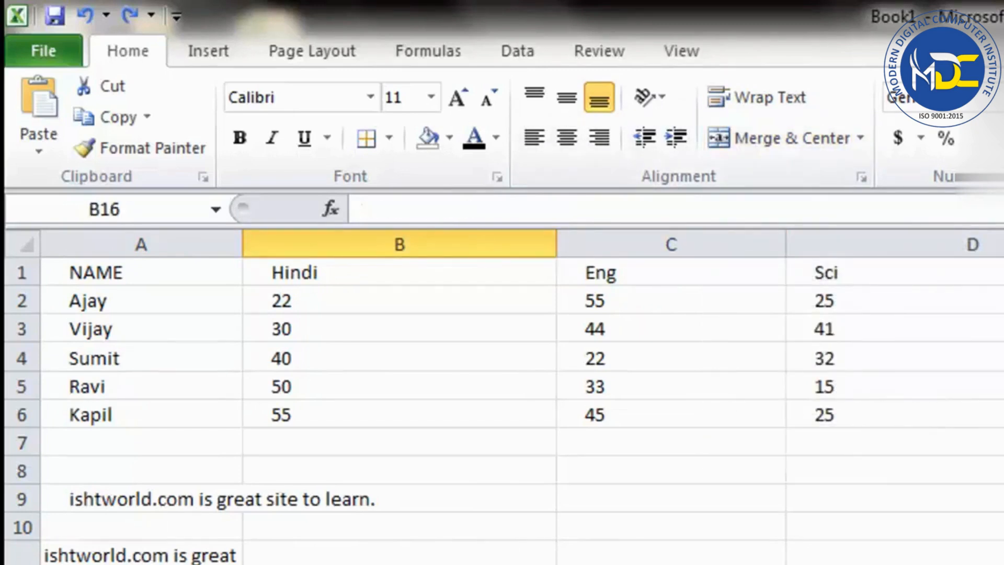
left_click(400, 562)
left_click_drag(399, 563, 672, 563)
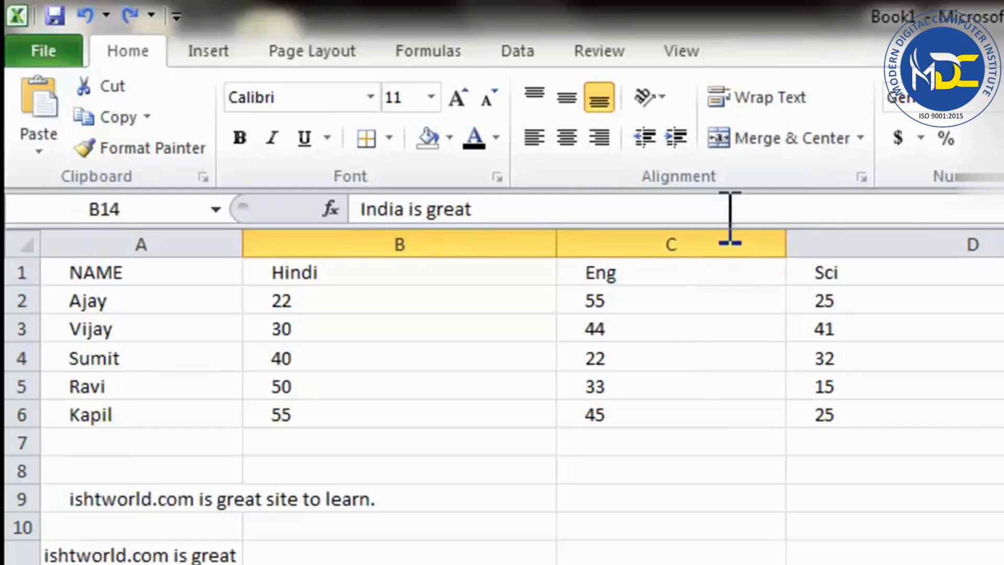
left_click(763, 140)
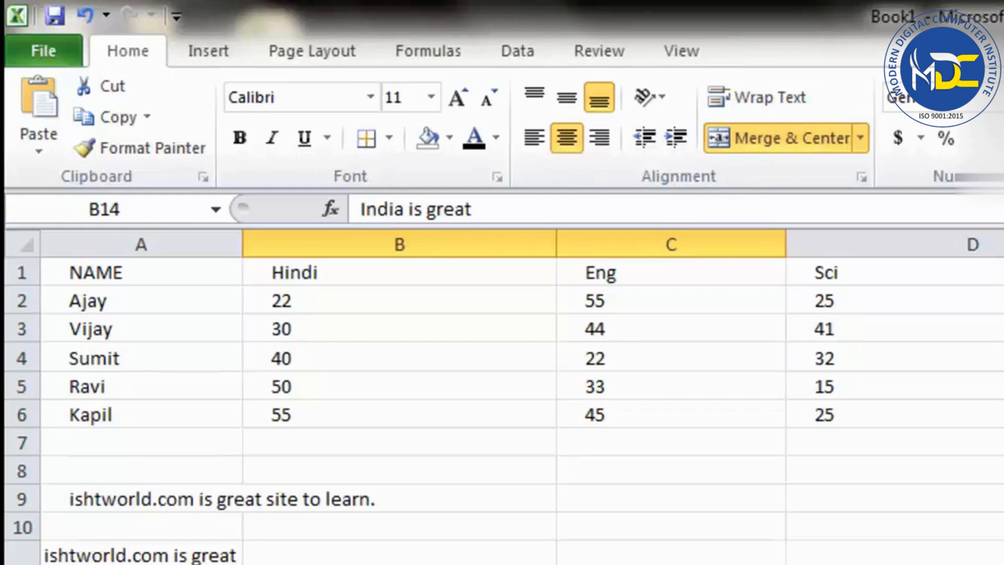
left_click(671, 563)
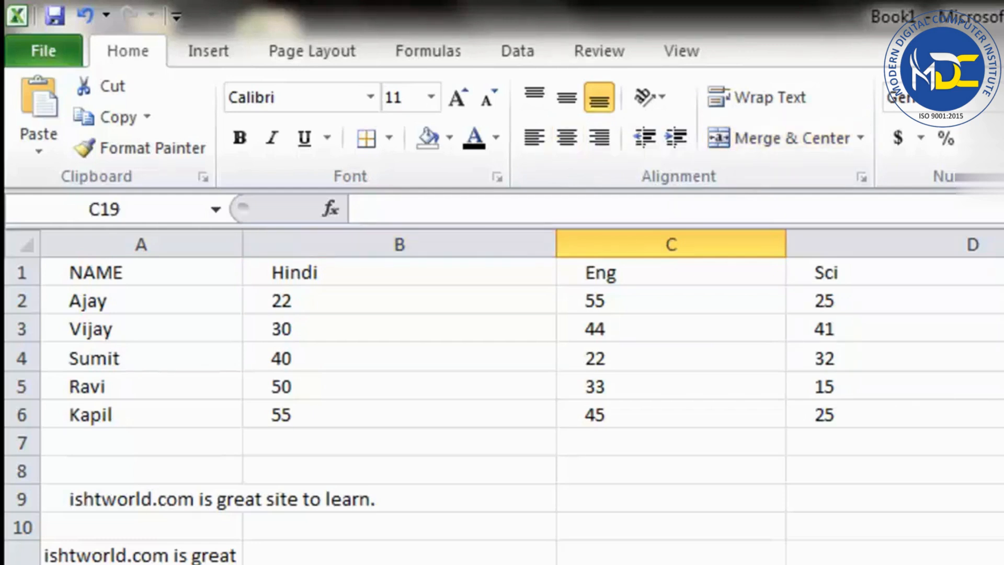